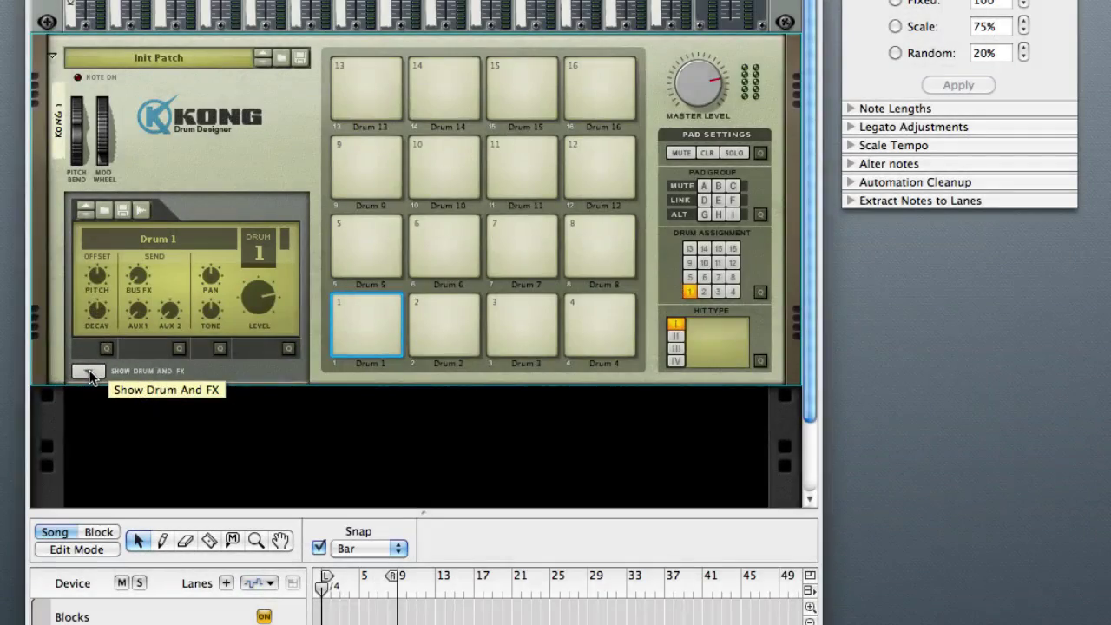
Reveal the Drum and FX section, with its module and effect slots, below Kong's pads
left_click(89, 372)
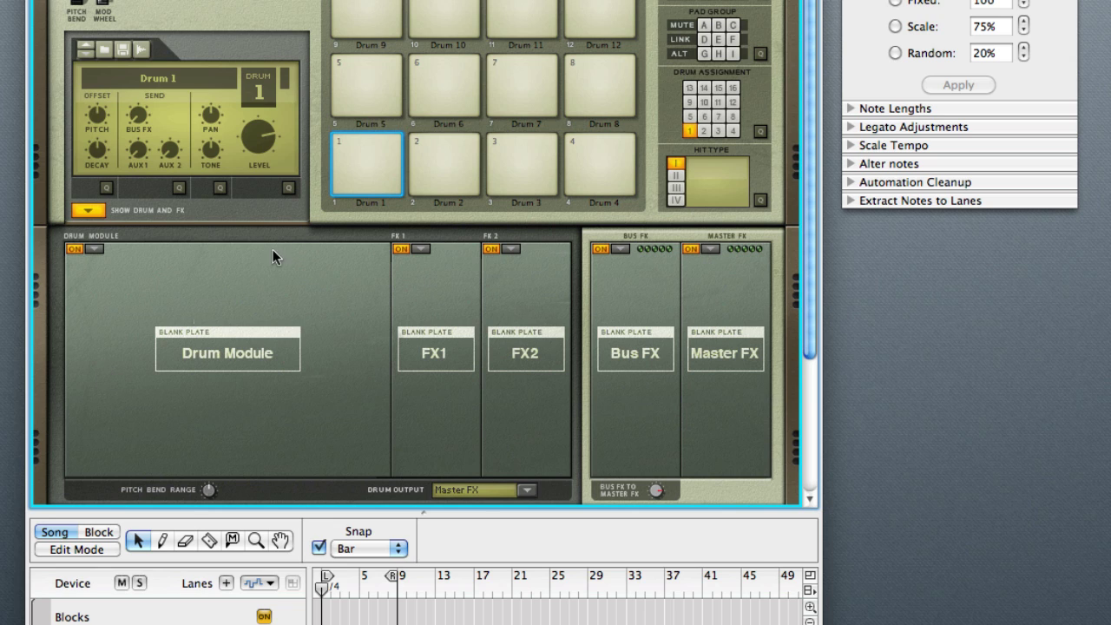
Check pads 2, 3 and 4, then return to pad 1 and open its drum module list
scroll(316, 230, "down", 3)
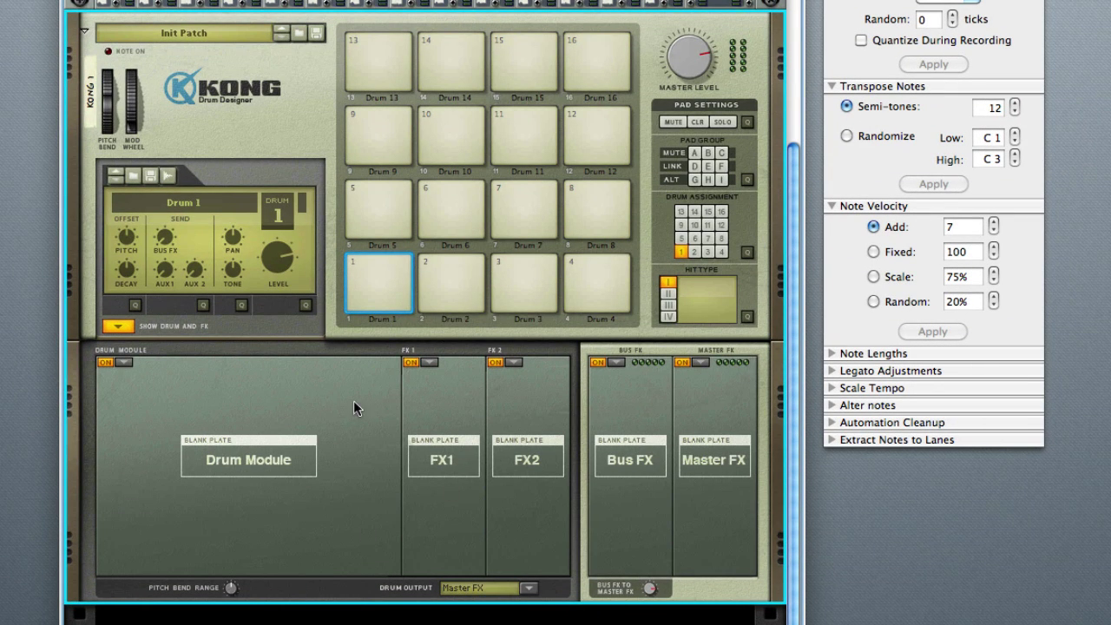
left_click(447, 269)
left_click(509, 278)
left_click(565, 280)
left_click(379, 288)
left_click(123, 361)
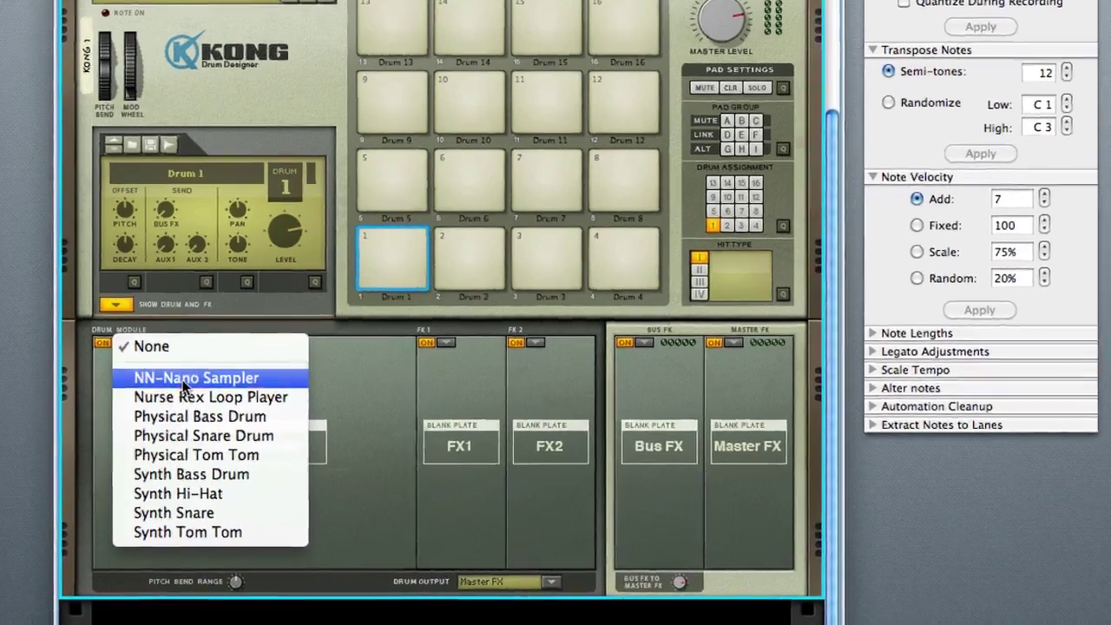
Load the NN-Nano Sampler into pad 1 and step through Hits 1–4, ending on Hit 1
left_click(183, 379)
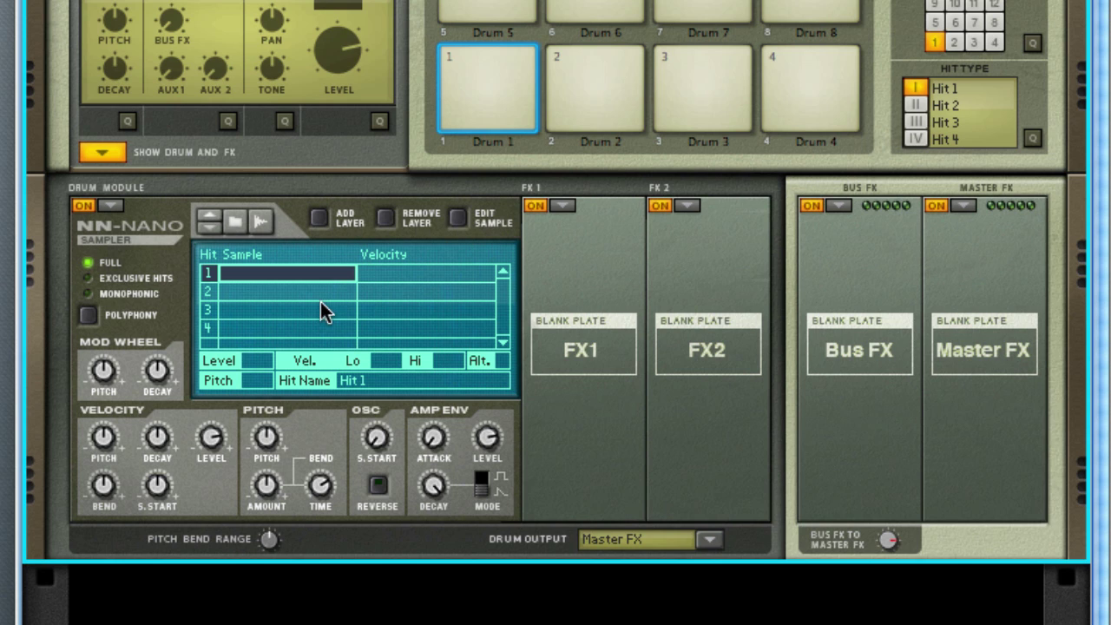
left_click_drag(222, 292, 229, 325)
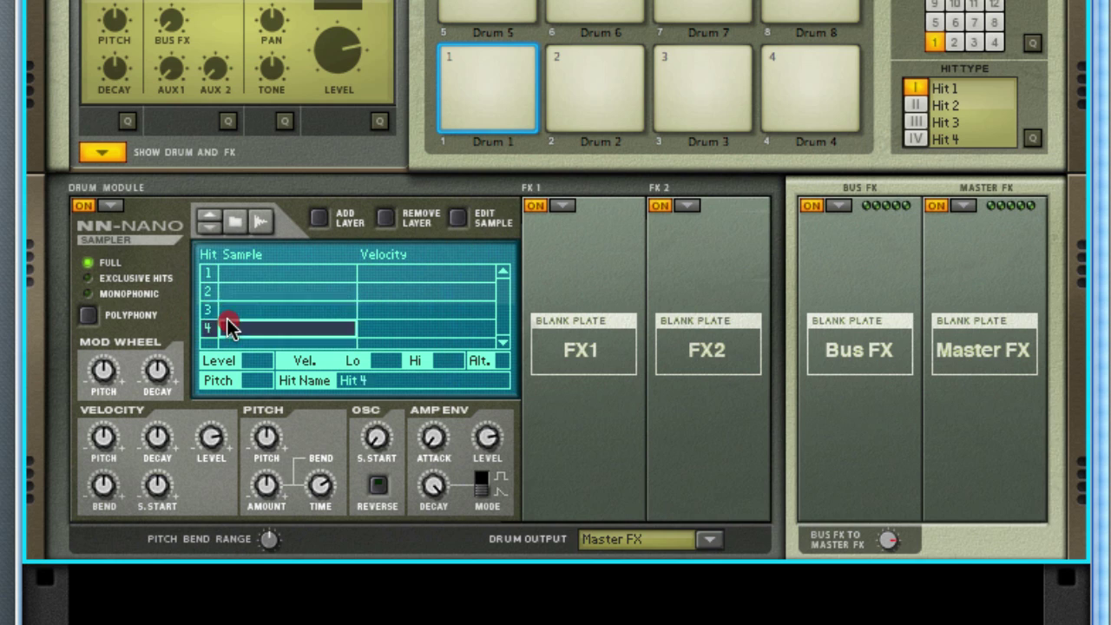
left_click_drag(231, 279, 231, 277)
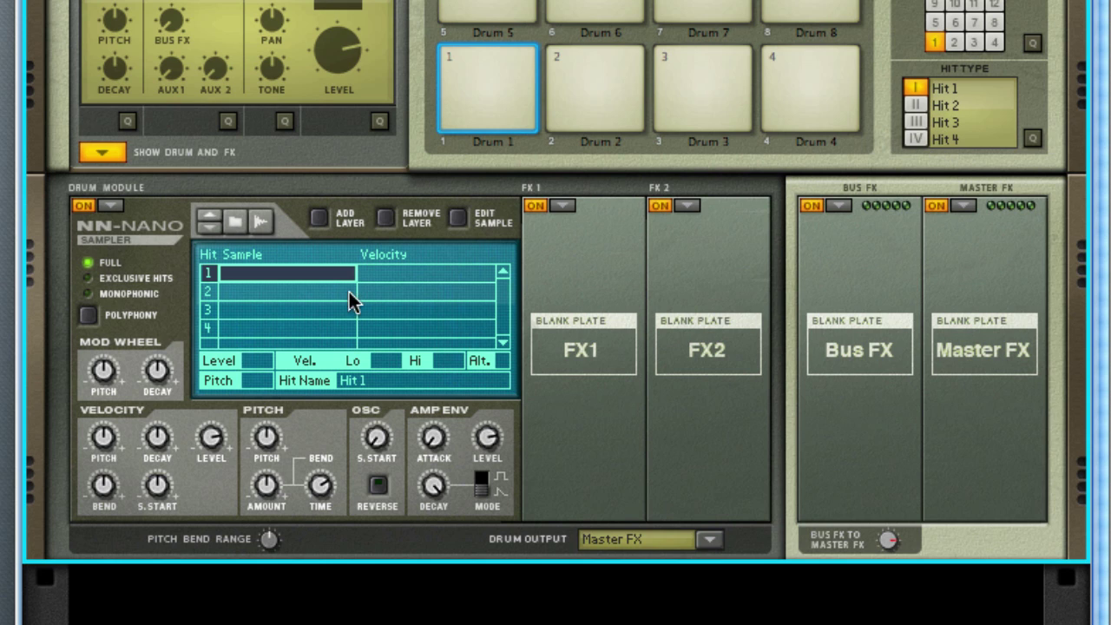
left_click(232, 290)
left_click(230, 309)
left_click(227, 327)
left_click(229, 275)
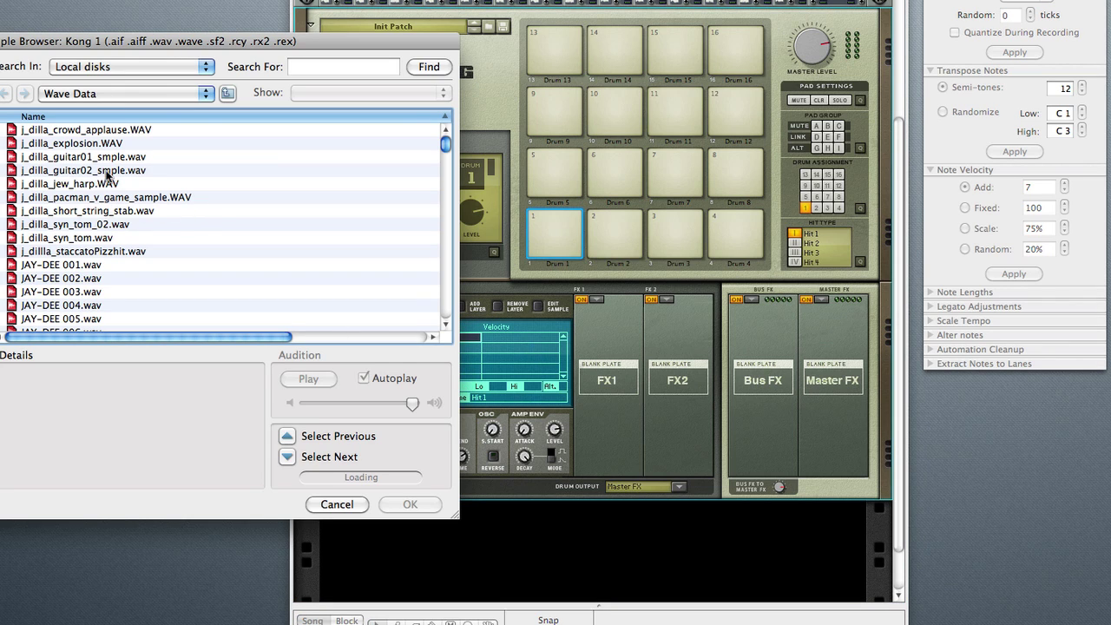
Audition the JAY-DEE samples and load JAY-DEE 005.wav into the first layer
left_click(85, 265)
key("Down")
key("Down")
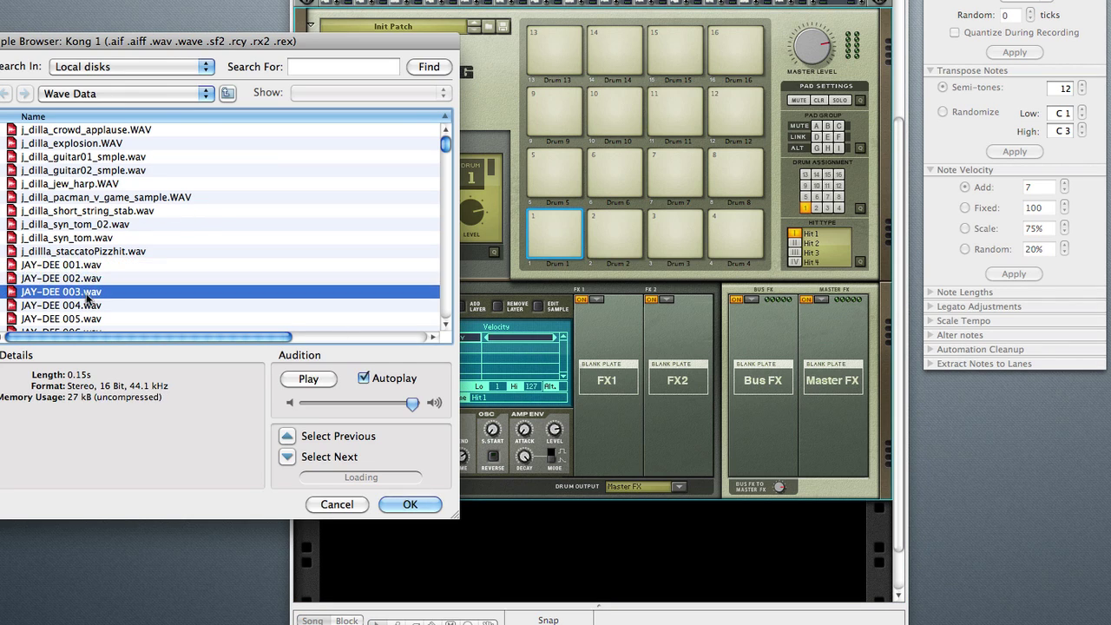
scroll(87, 267, "down", 3)
key("Down")
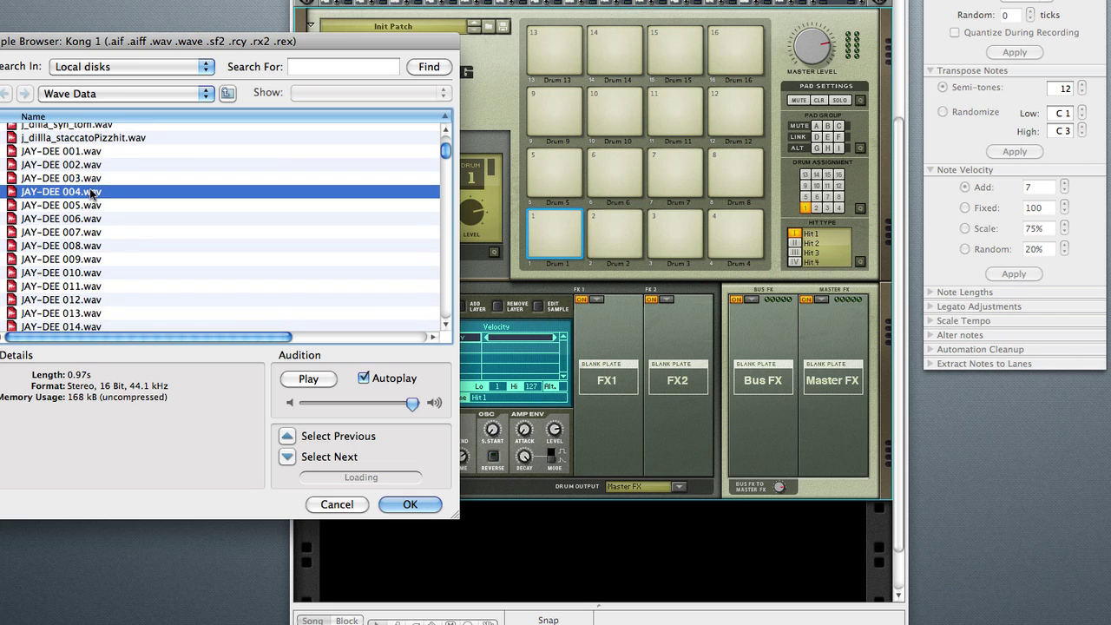
left_click(90, 208)
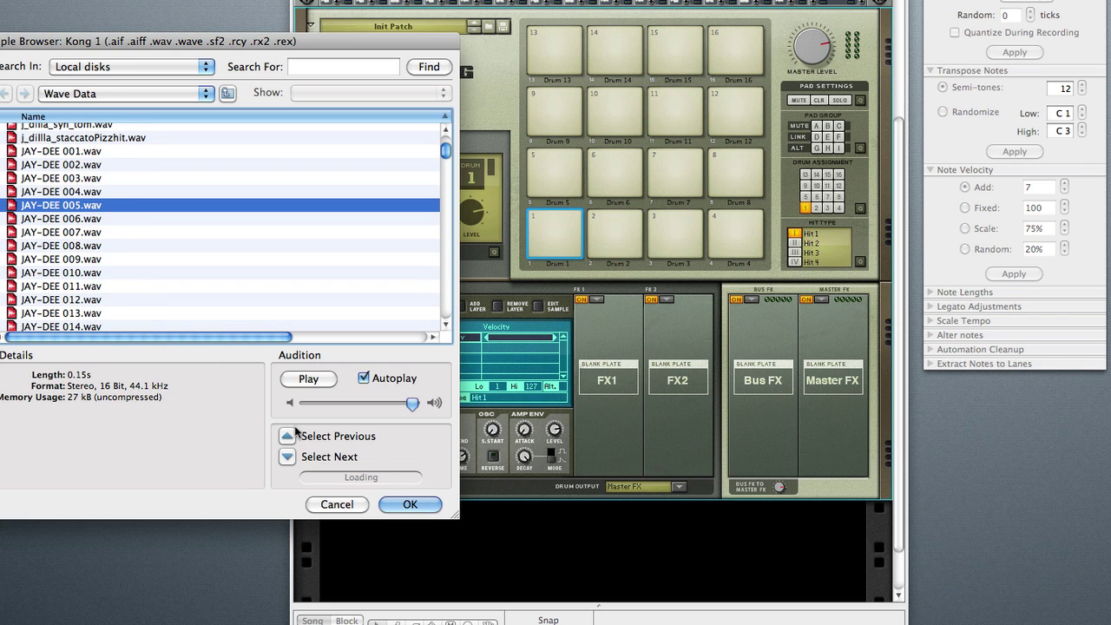
left_click(410, 504)
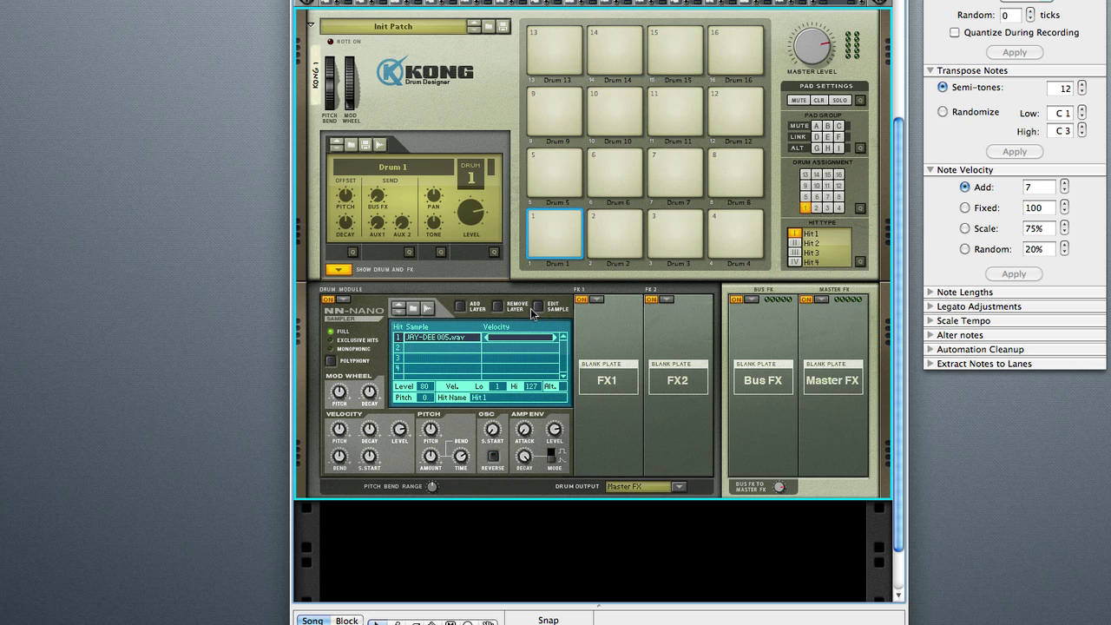
Add an empty second layer, select it and browse for its sample
left_click(461, 307)
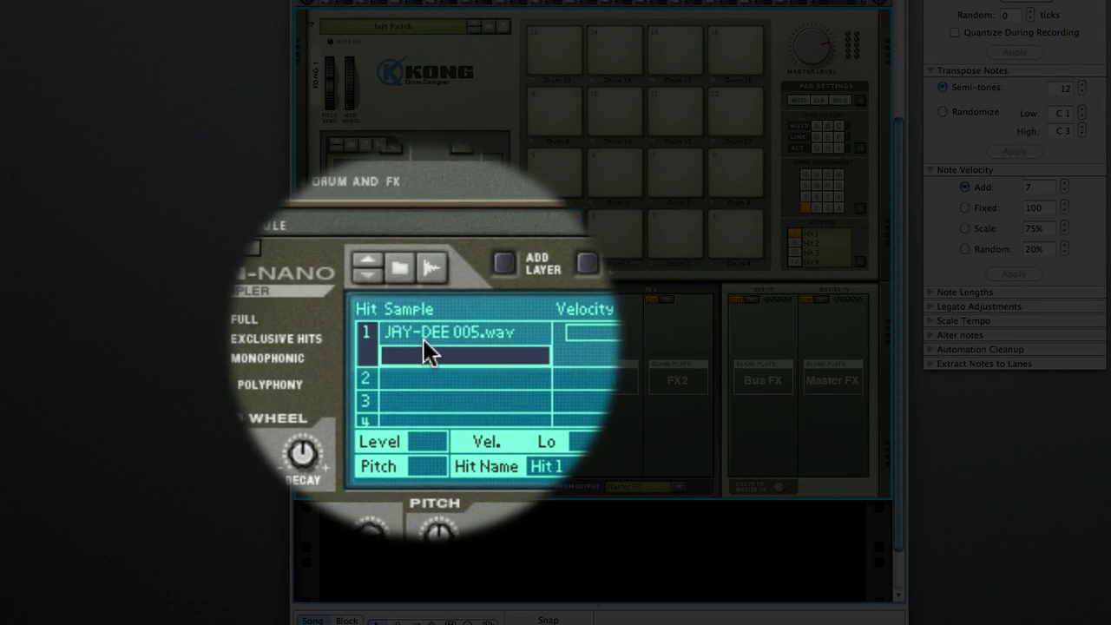
left_click(425, 330)
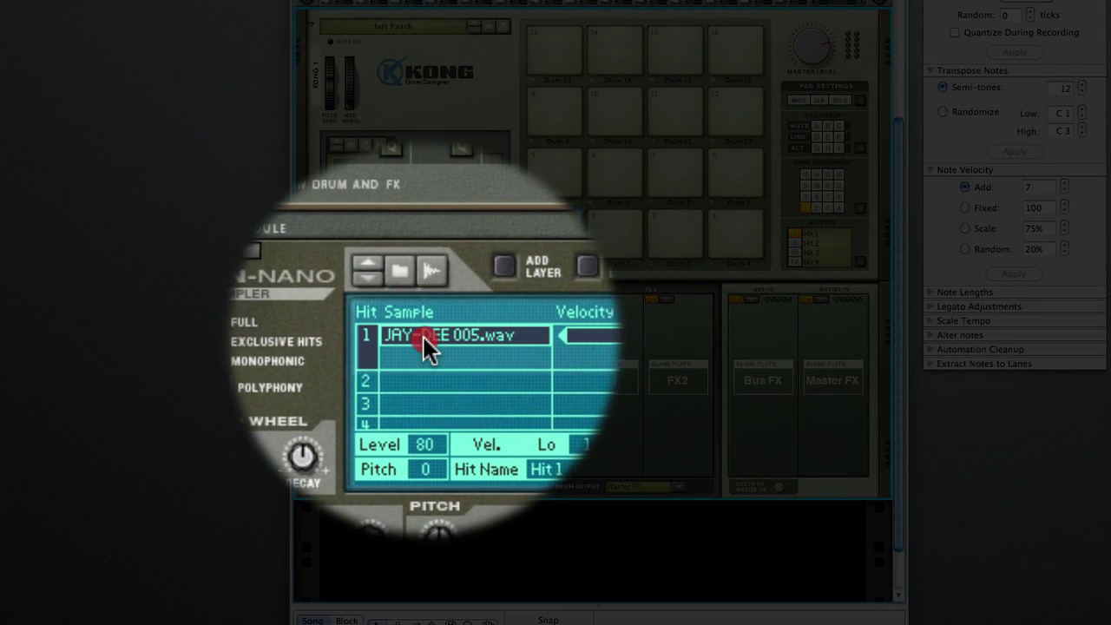
left_click(425, 351)
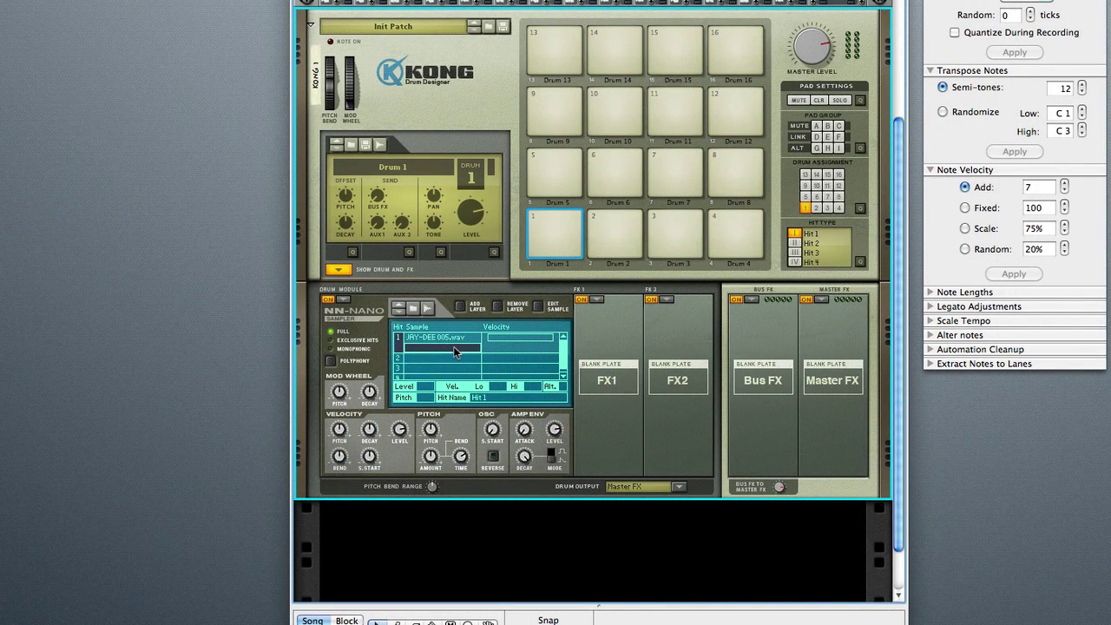
left_click(412, 309)
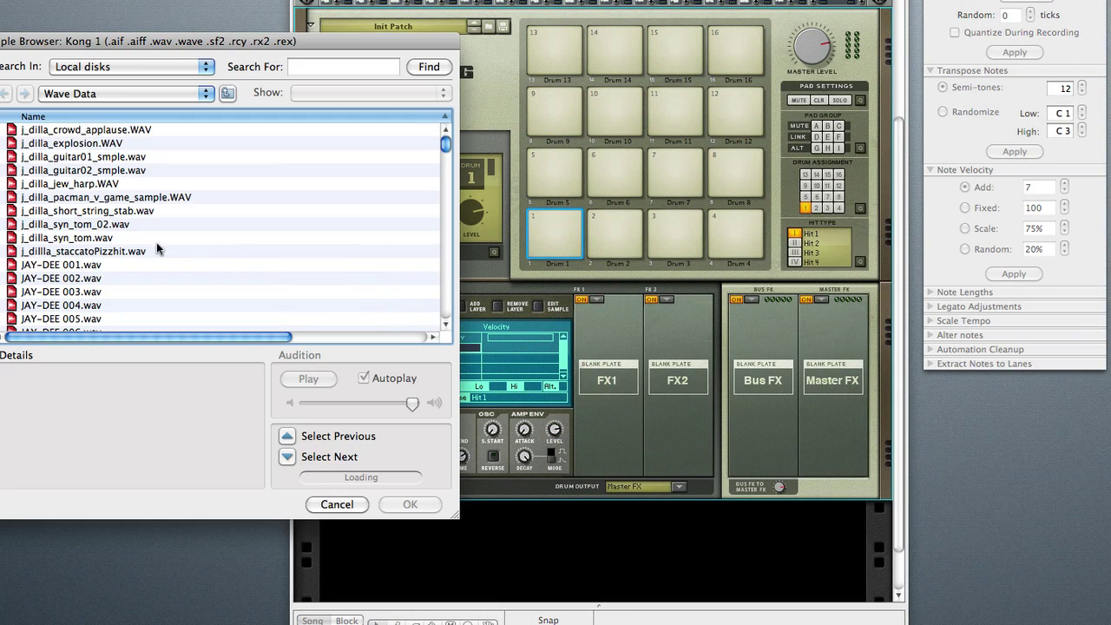
Navigate the sample browser to Drum Samples > Deadly Drums 1 > Kicks
scroll(156, 248, "down", 2)
scroll(152, 247, "down", 3)
scroll(154, 244, "up", 3)
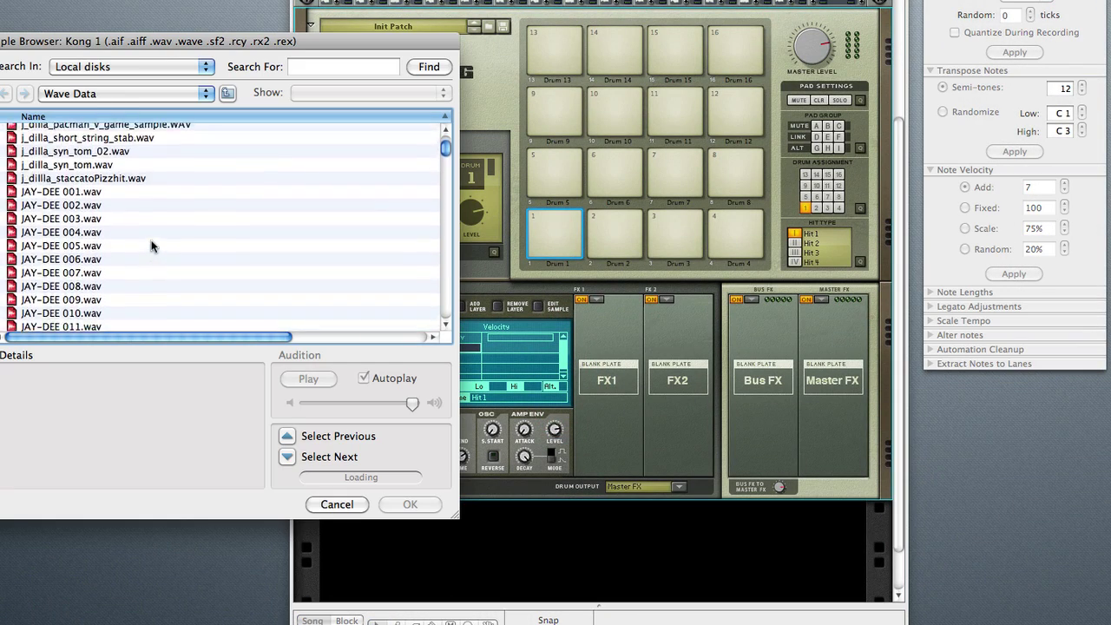
key("super+Up")
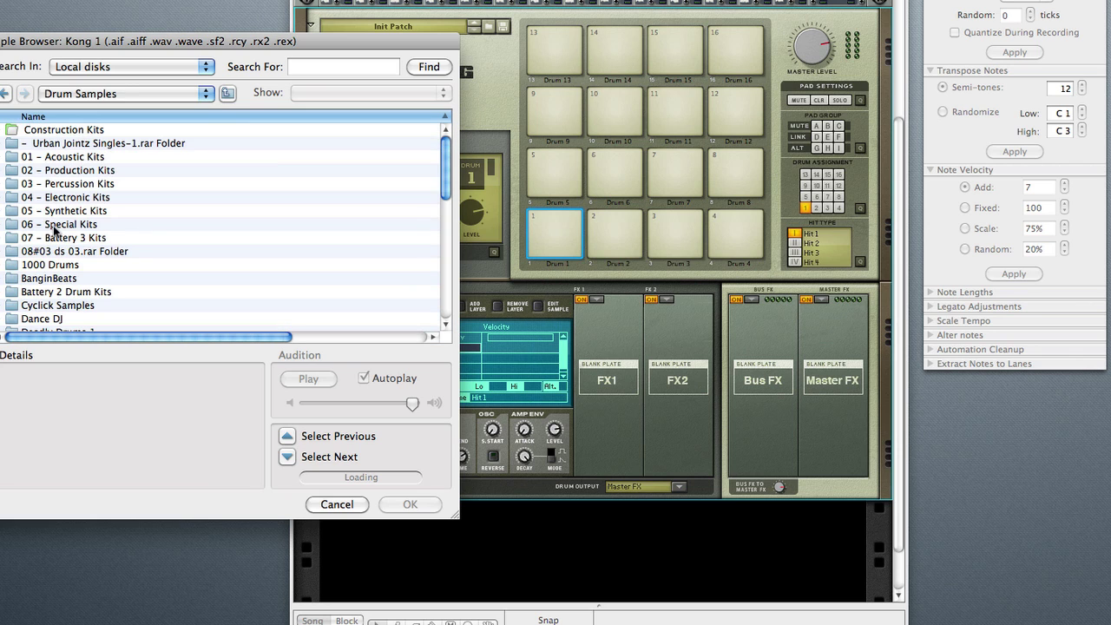
scroll(54, 243, "down", 3)
left_click(43, 288)
double_click(43, 287)
double_click(38, 169)
Audition several kicks and load Low_K.wav into the second layer
scroll(56, 223, "down", 5)
scroll(57, 223, "down", 6)
left_click(44, 215)
left_click(54, 200)
left_click(52, 186)
left_click(54, 200)
double_click(53, 199)
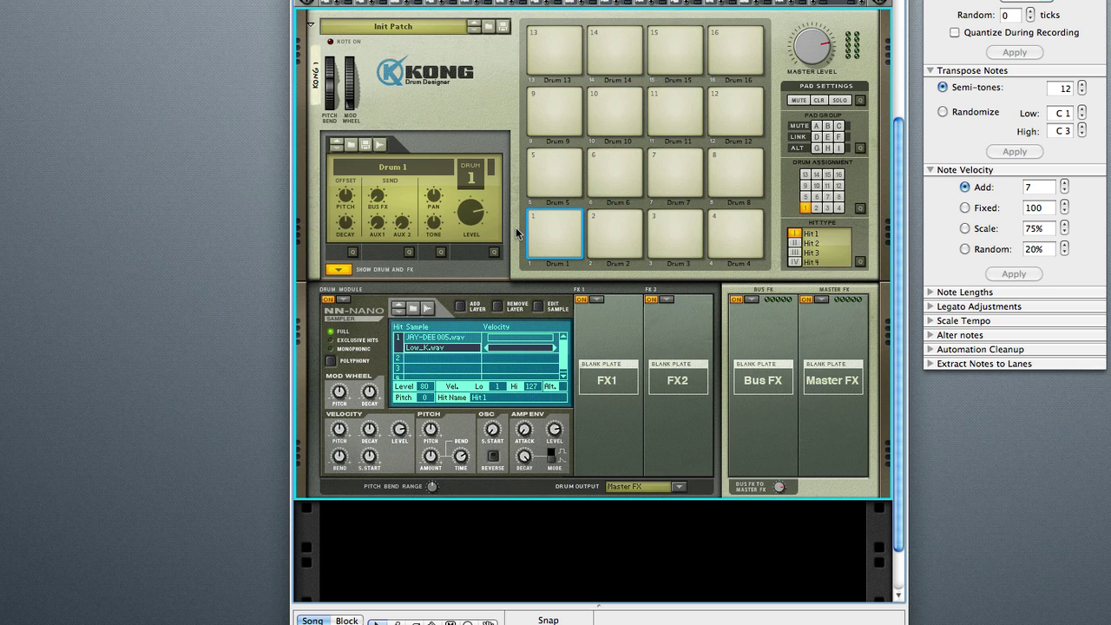
Load an NN-Nano Sampler into pad 4
left_click(718, 227)
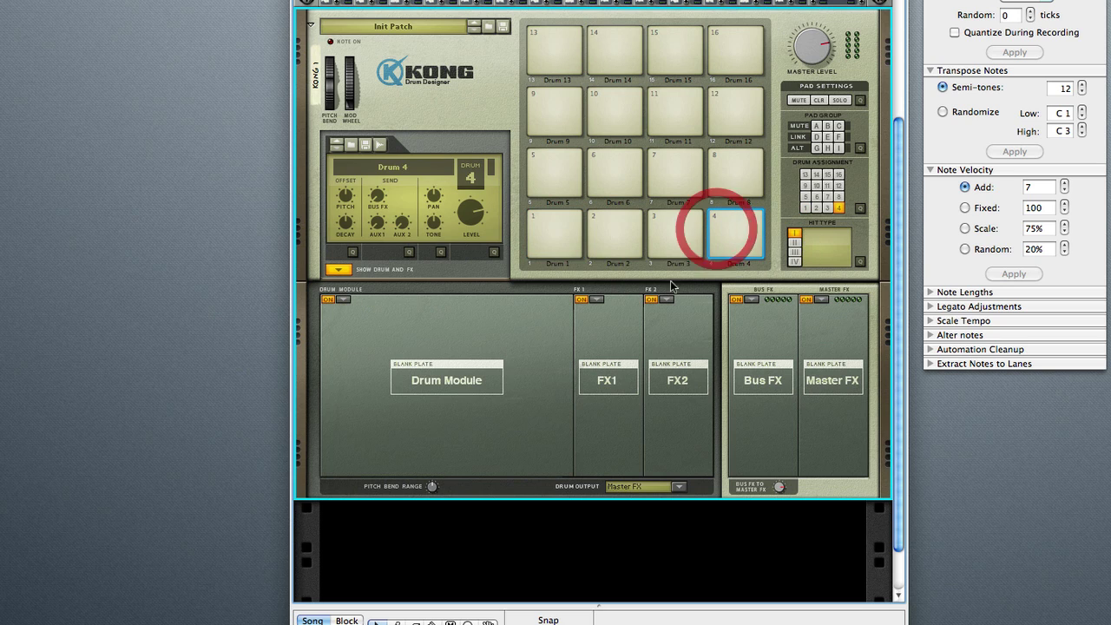
left_click(345, 301)
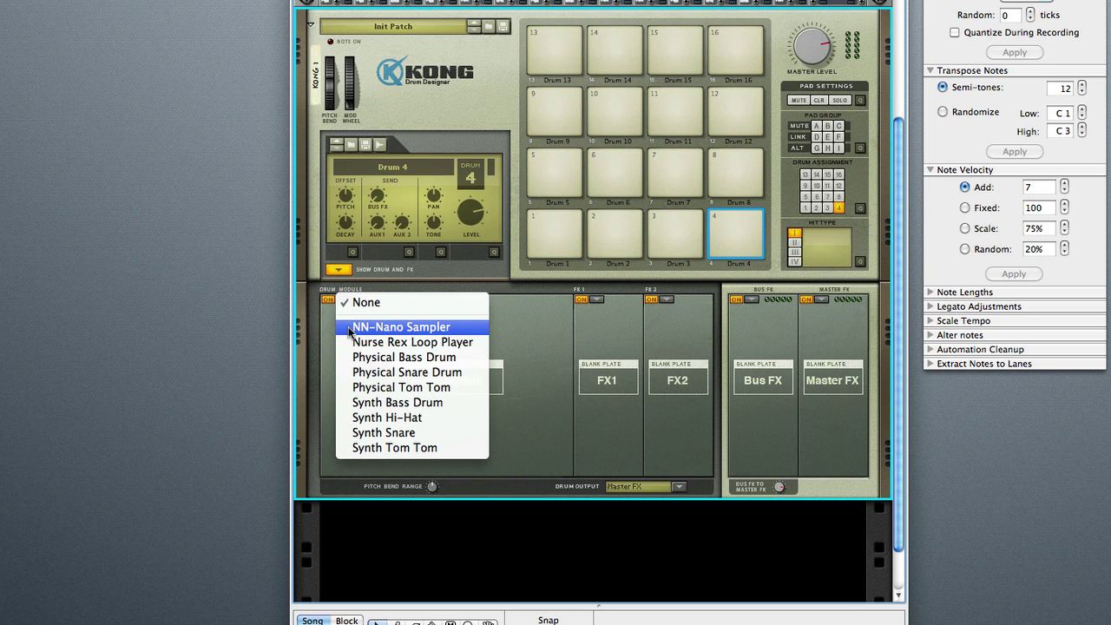
left_click(349, 330)
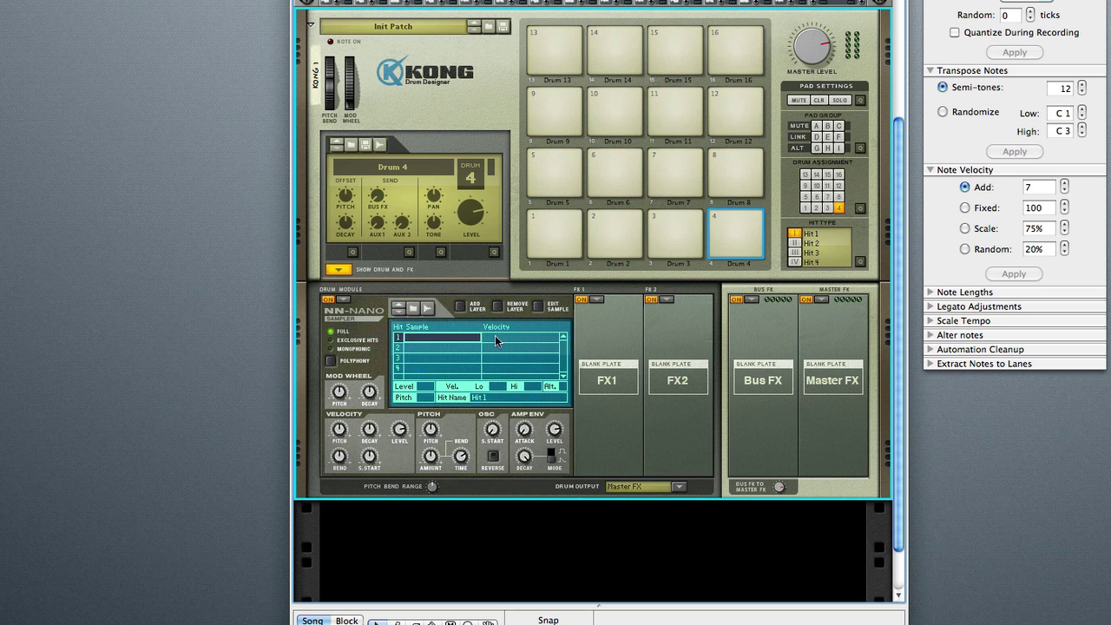
Load Bb_Snr.wav from Deadly Drums 1 > Snares as pad 4's first sample
left_click(415, 309)
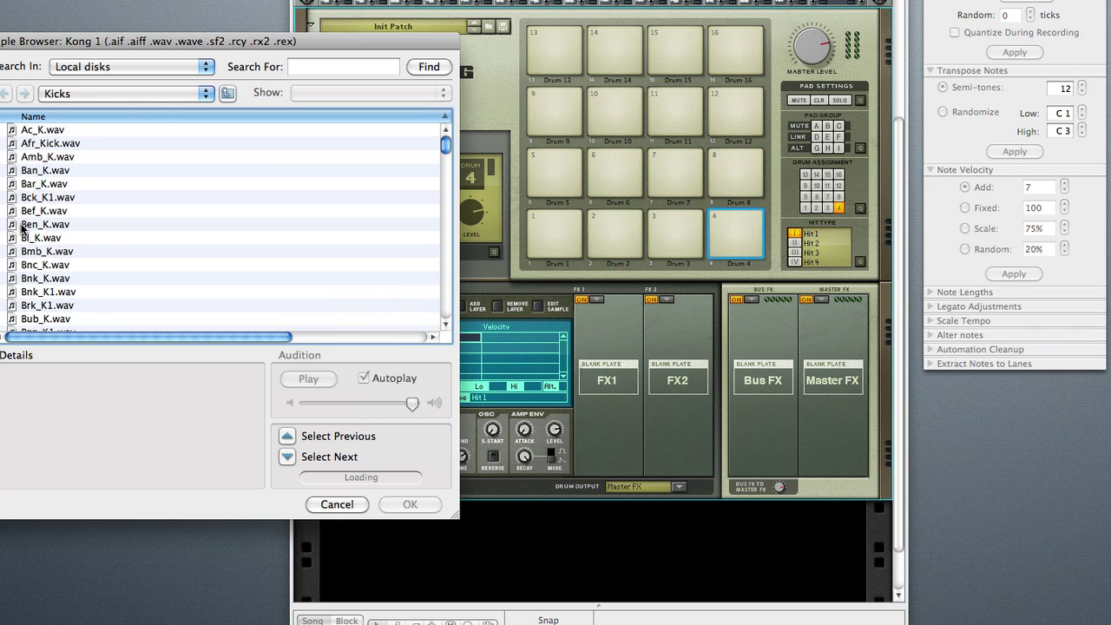
left_click(54, 91)
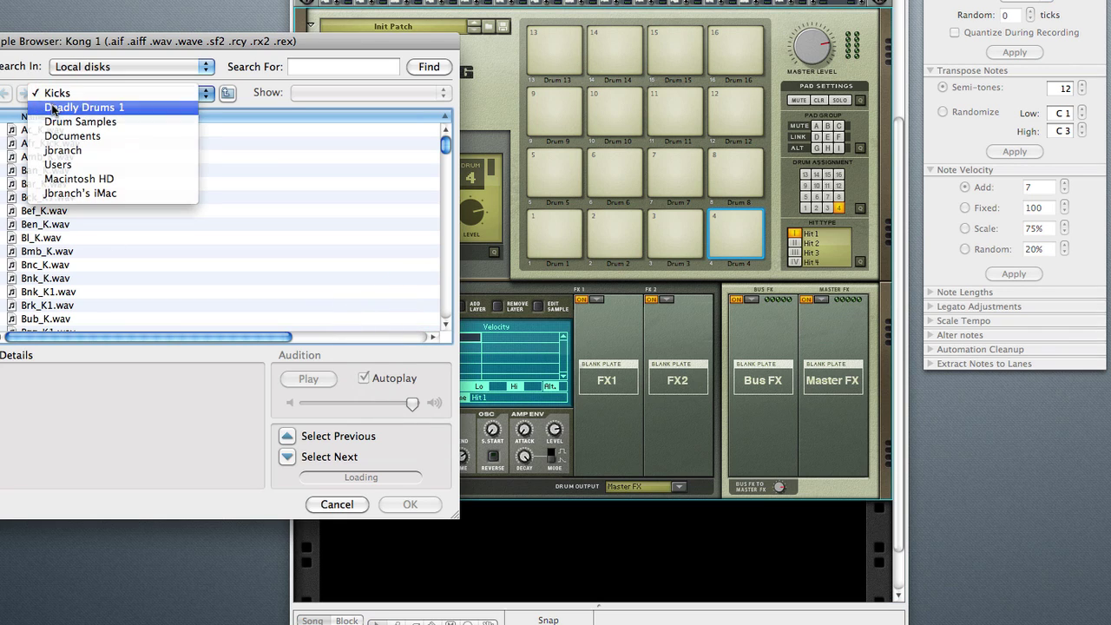
left_click(52, 110)
double_click(49, 211)
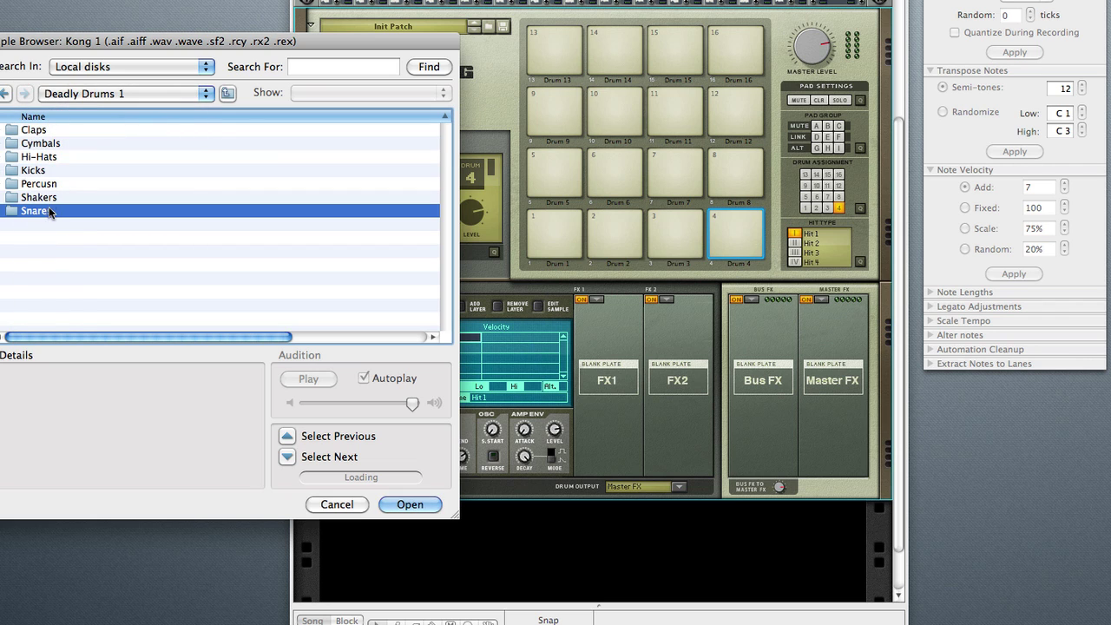
left_click(50, 170)
left_click(52, 156)
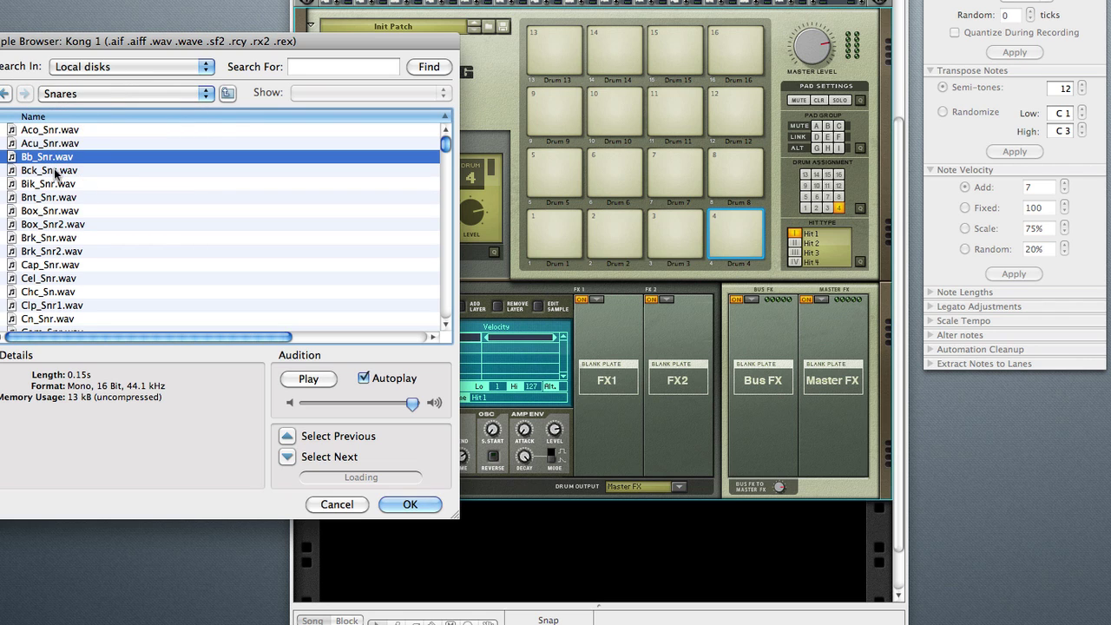
double_click(54, 160)
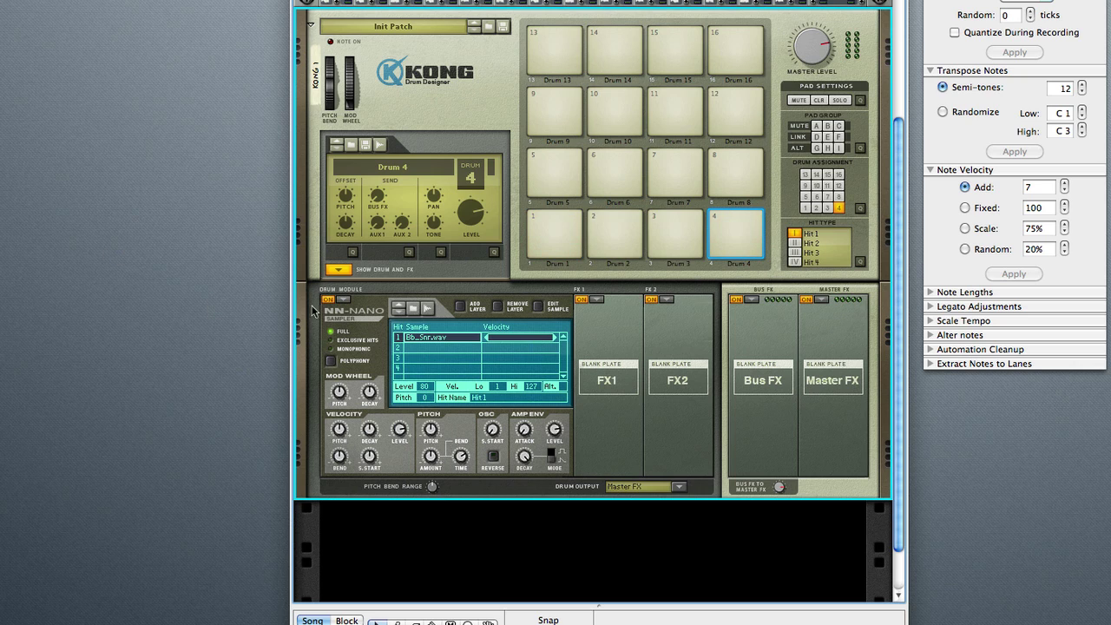
Add a second layer to pad 4's sampler and load Nc_Clp.wav from Deadly Drums 1 > Claps
left_click(460, 311)
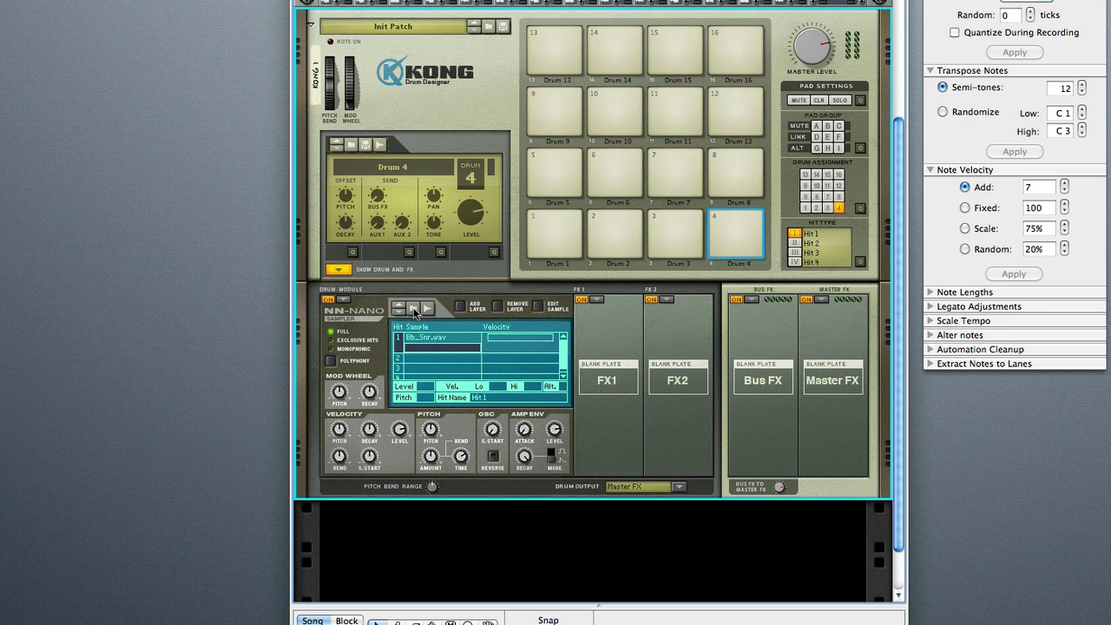
left_click(413, 308)
left_click(153, 97)
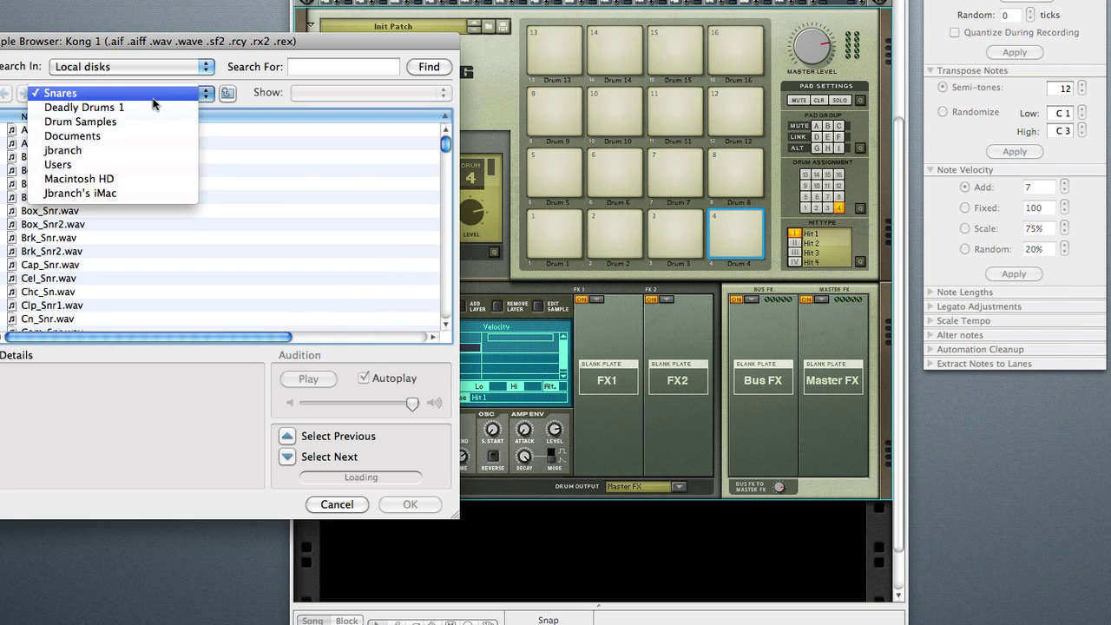
left_click(148, 108)
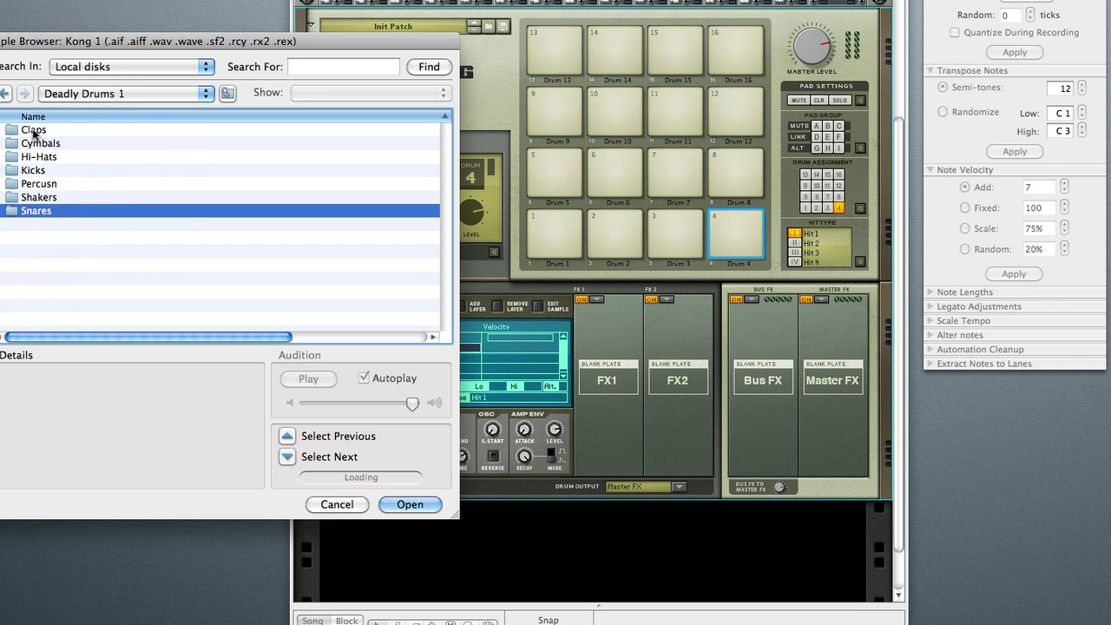
double_click(33, 131)
left_click(64, 208)
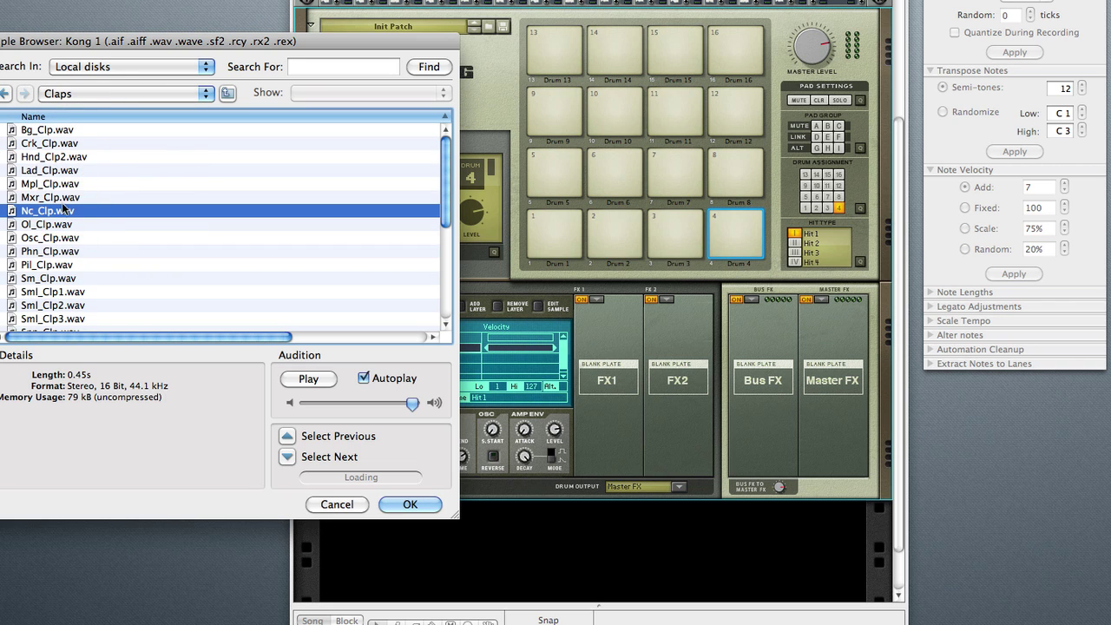
double_click(62, 209)
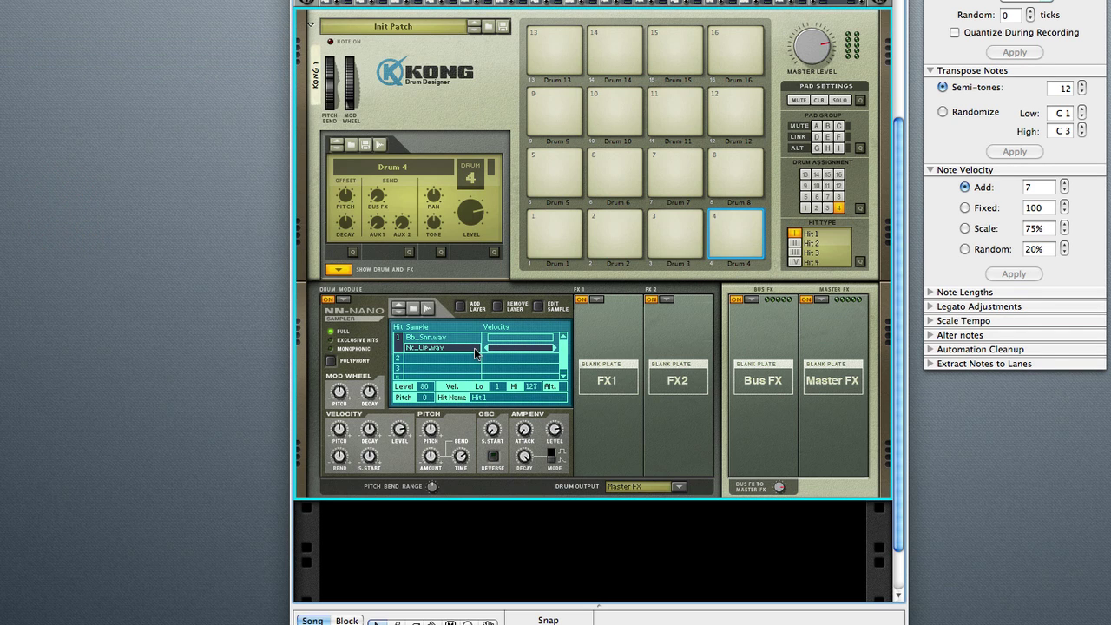